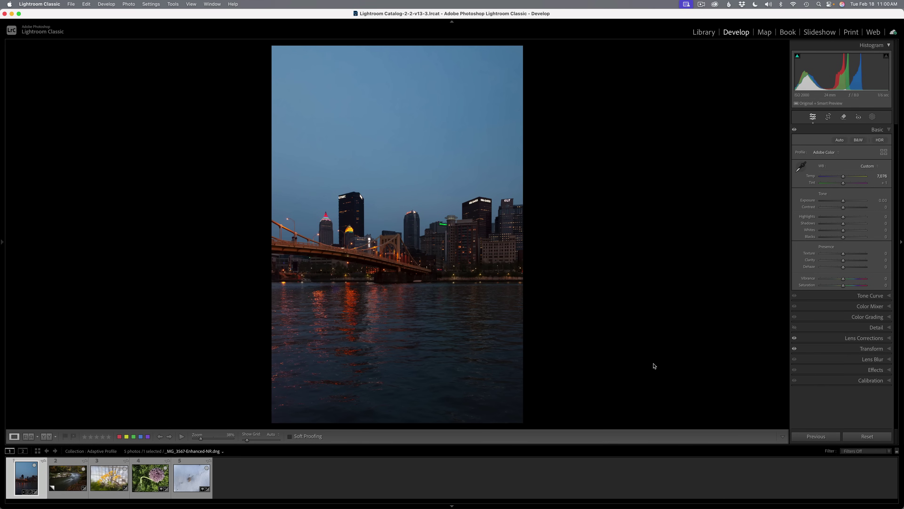
Step: Open the Profile Browser grid from the Basic panel for the night skyline photo
left_click(901, 353)
left_click(411, 424)
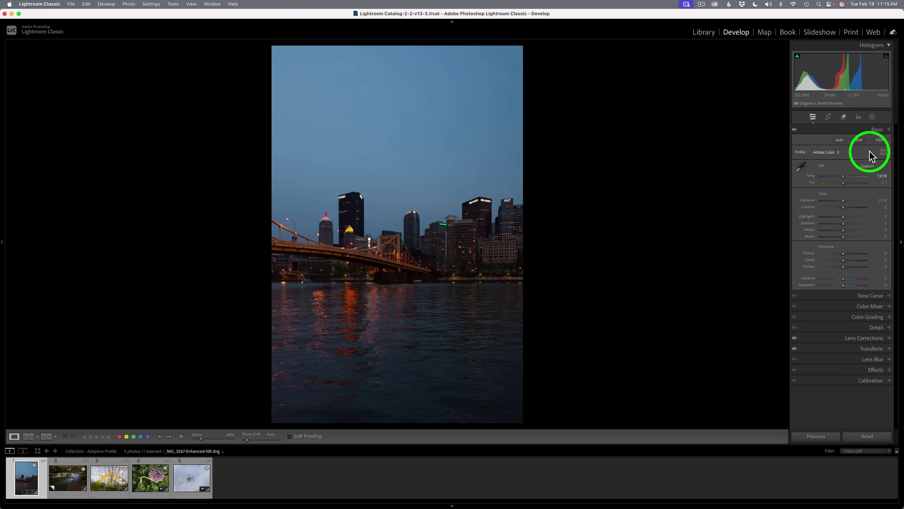
left_click(884, 152)
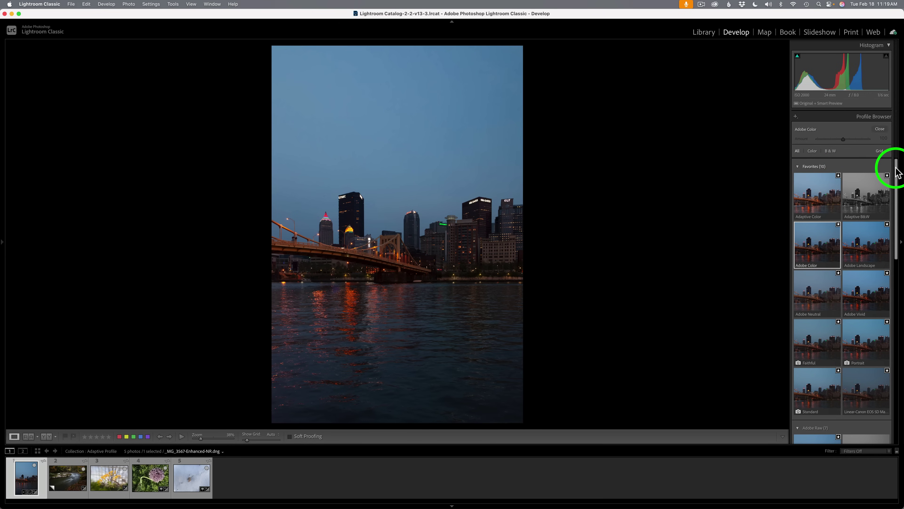
left_click_drag(895, 166, 898, 374)
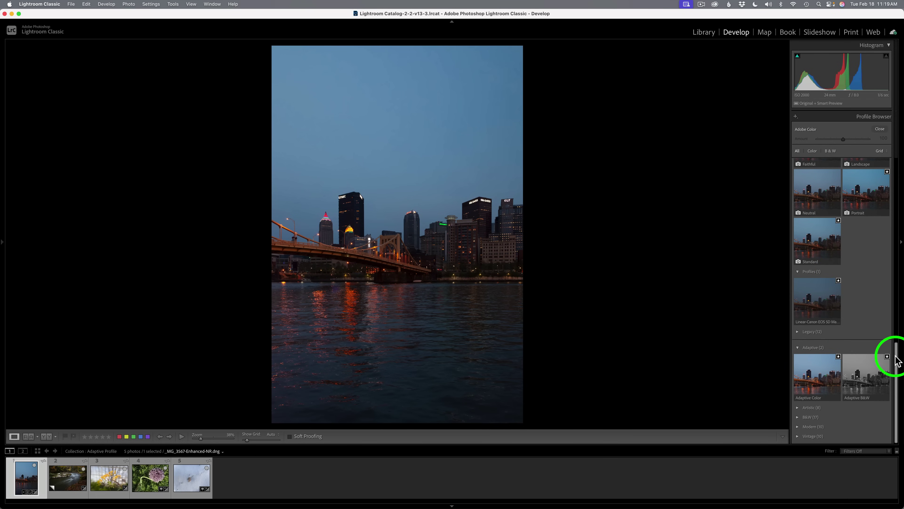
left_click_drag(893, 356, 902, 104)
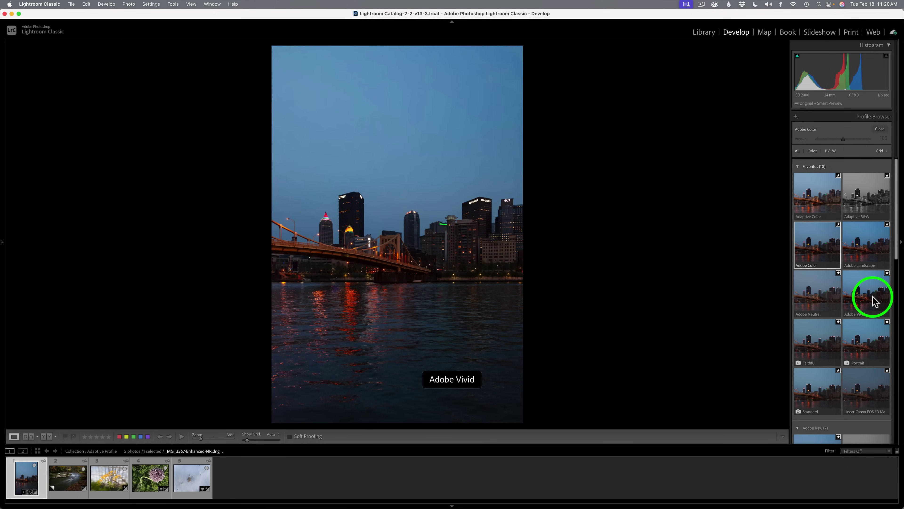
left_click_drag(895, 248, 893, 388)
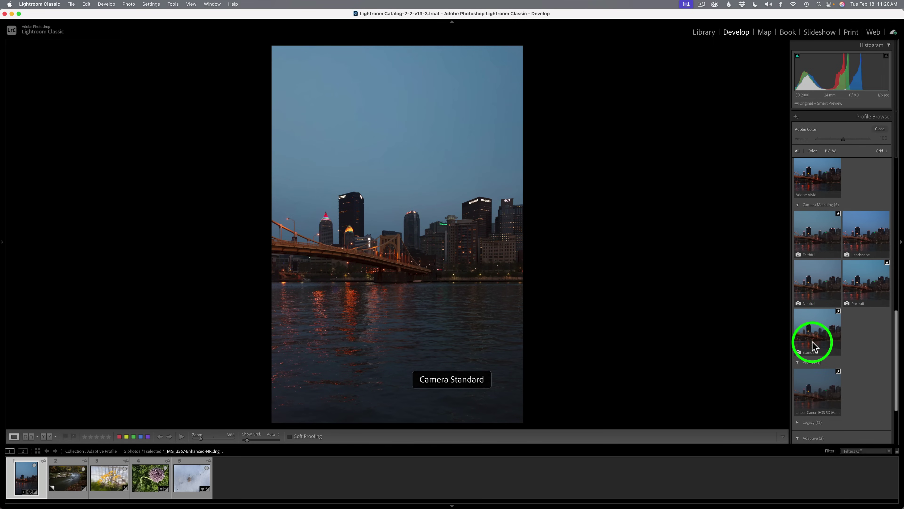
left_click_drag(897, 322, 897, 146)
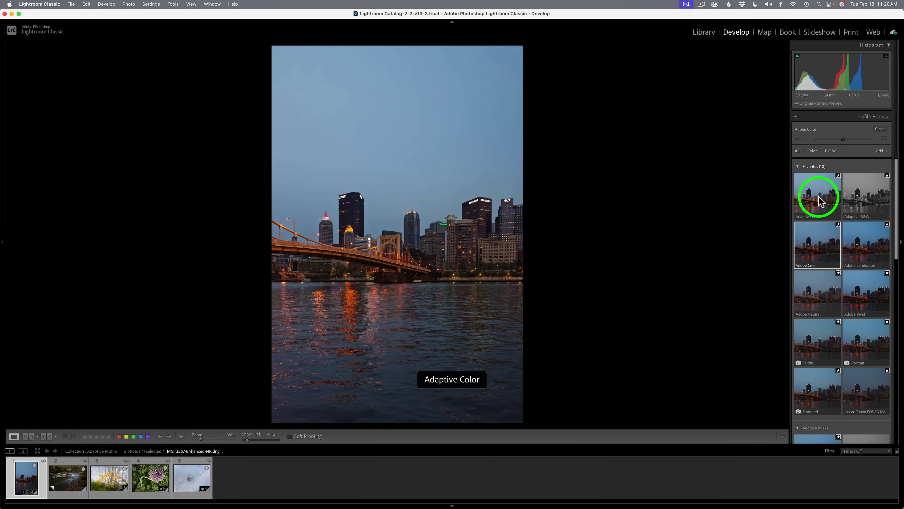
Step: Preview Adaptive Color on the skyline, reset its Amount to 100, and compare it with Adobe Color
left_click(818, 197)
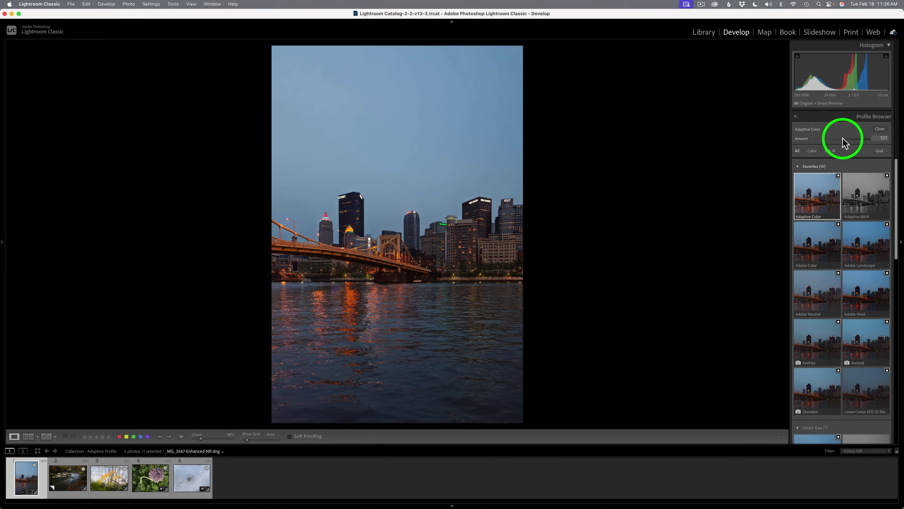
mouse_move(842, 137)
left_mouse_down()
mouse_move(863, 139)
mouse_move(825, 138)
left_mouse_up()
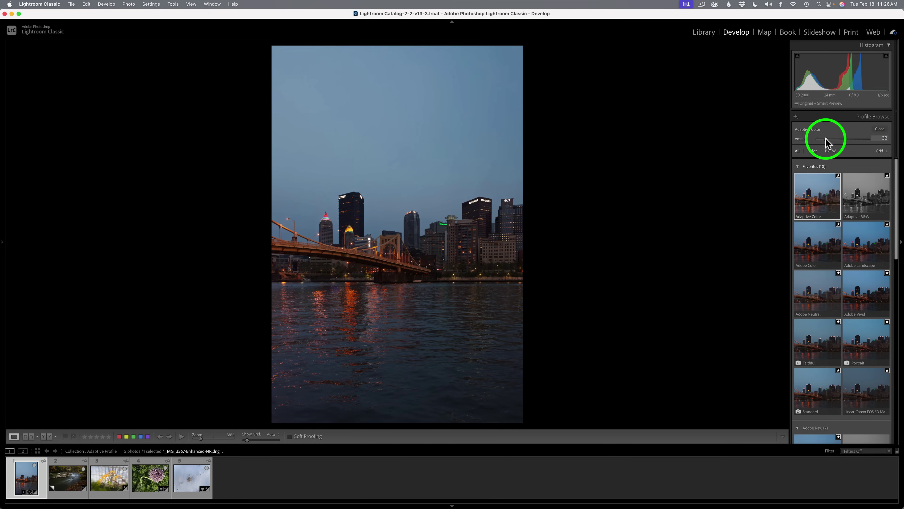
double_click(826, 139)
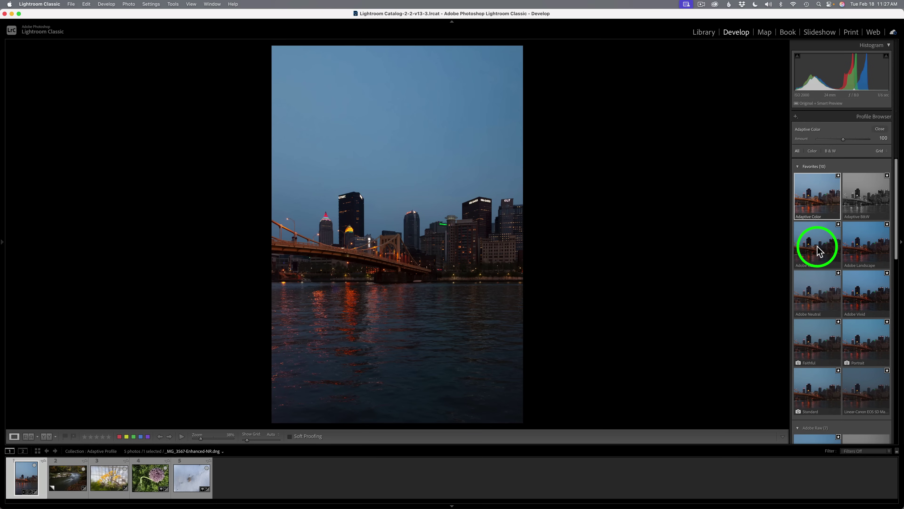
left_click(817, 246)
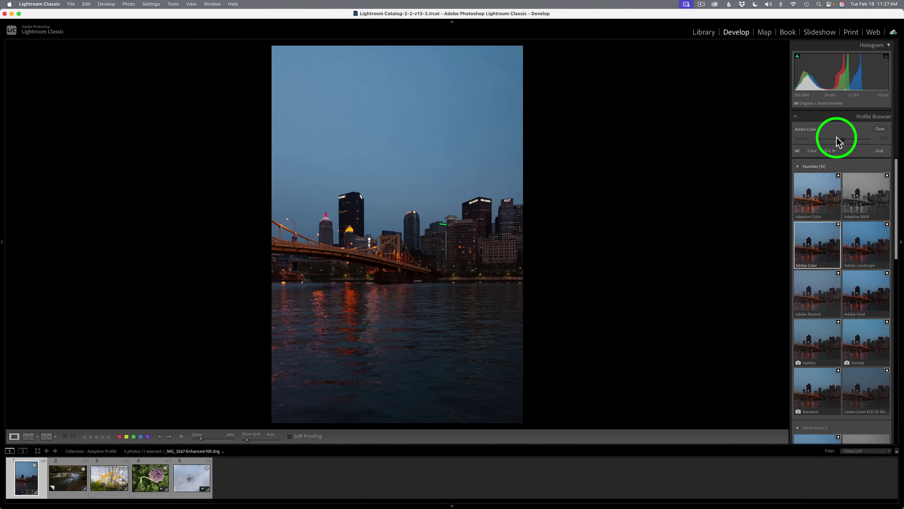
left_click(825, 138)
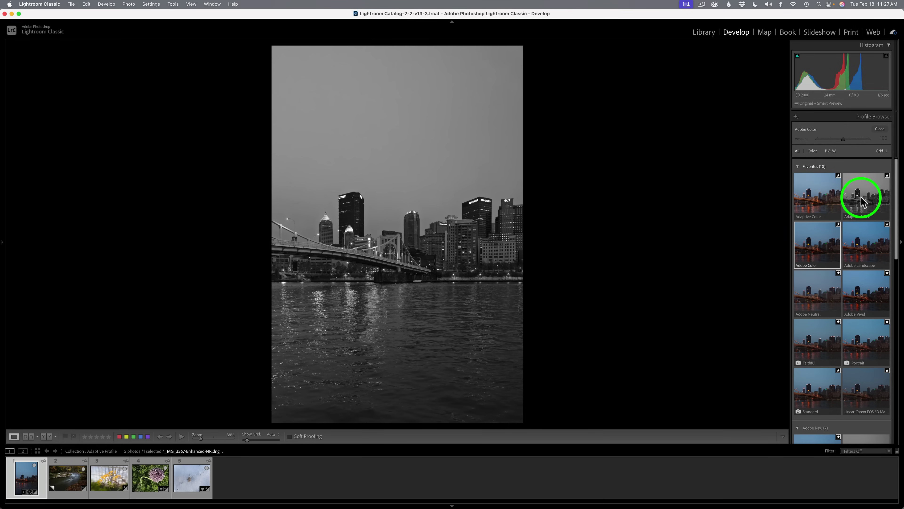
Step: Reapply Adaptive Color, leave the Profile Browser, and set the profile Amount to 117
left_click(820, 195)
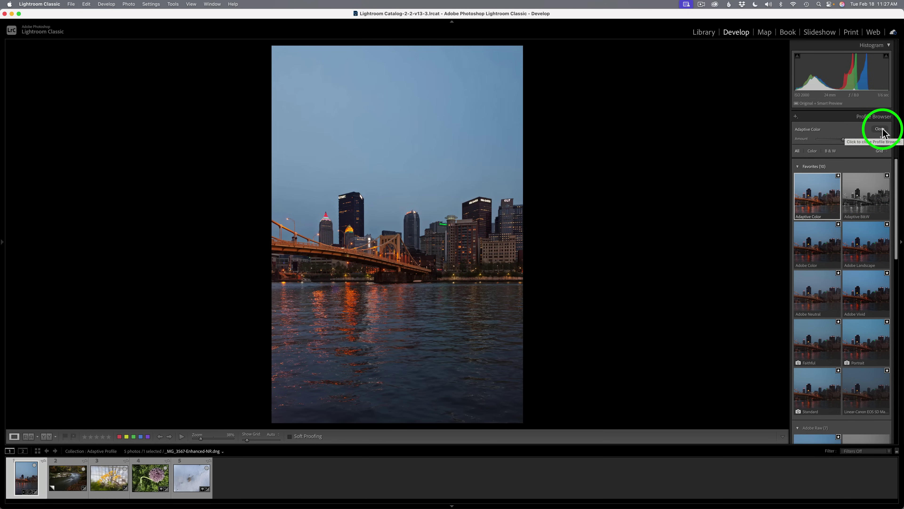
left_click(880, 129)
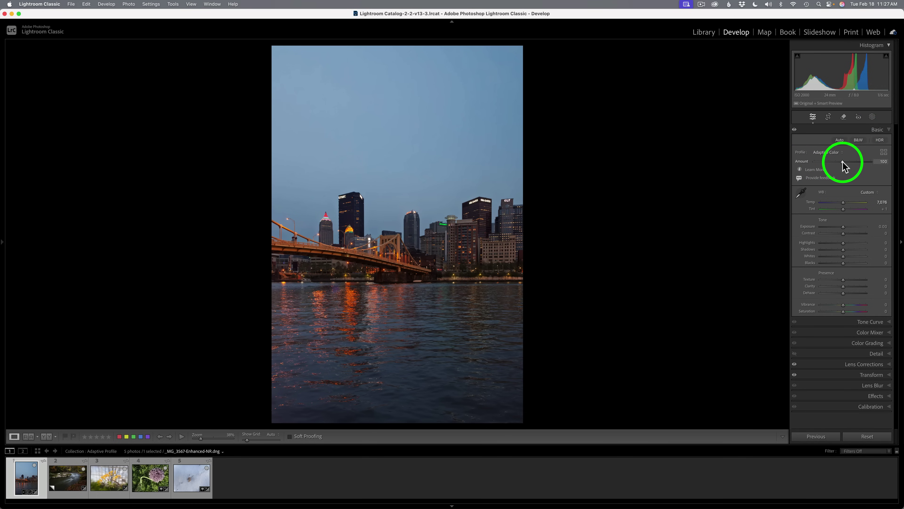
left_click_drag(843, 162, 850, 162)
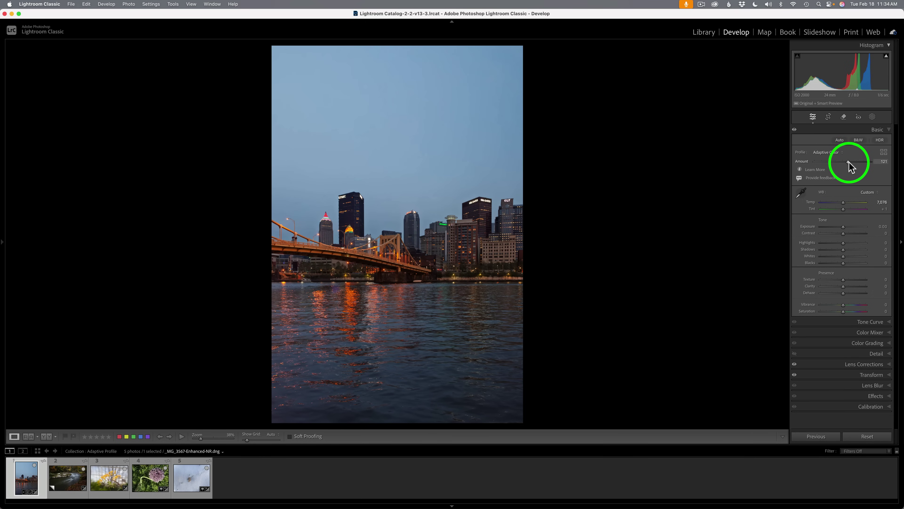
left_click_drag(849, 162, 854, 165)
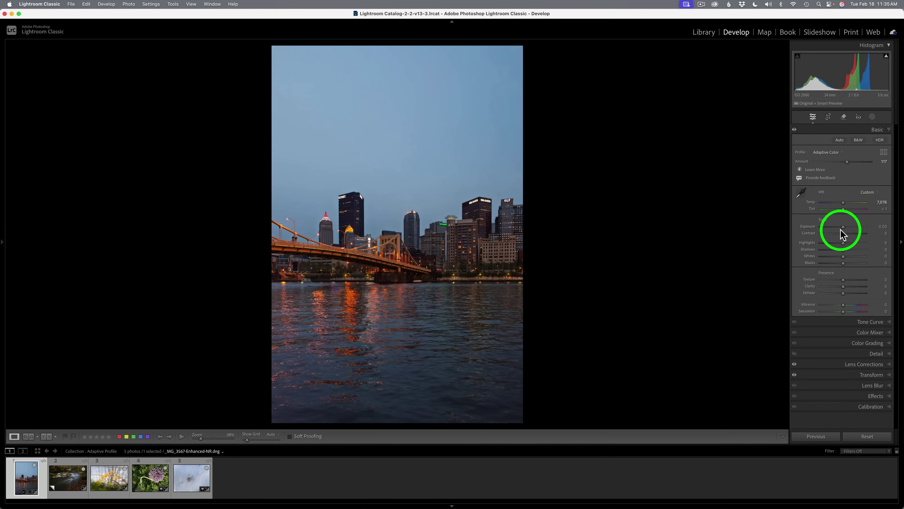
Step: Apply Auto tone past the Adaptive profile warning, then undo it so tone values return to 0
left_click(840, 139)
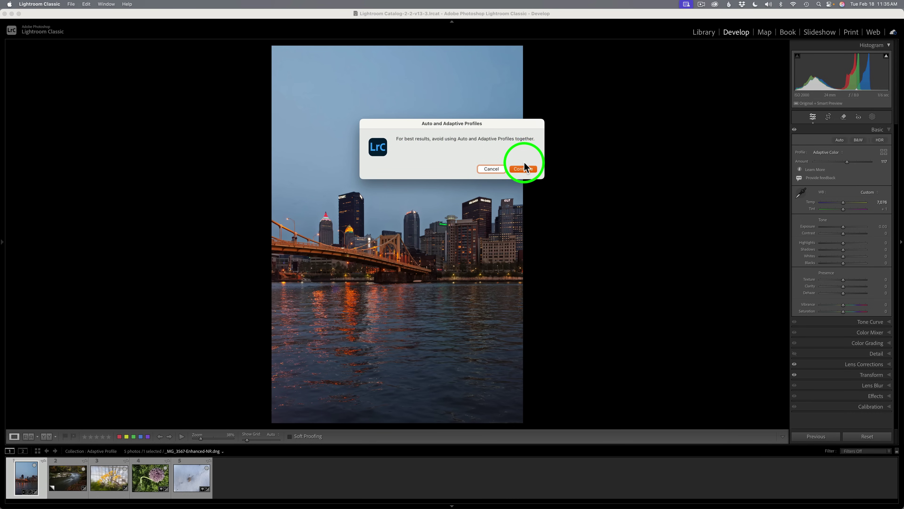
left_click(523, 168)
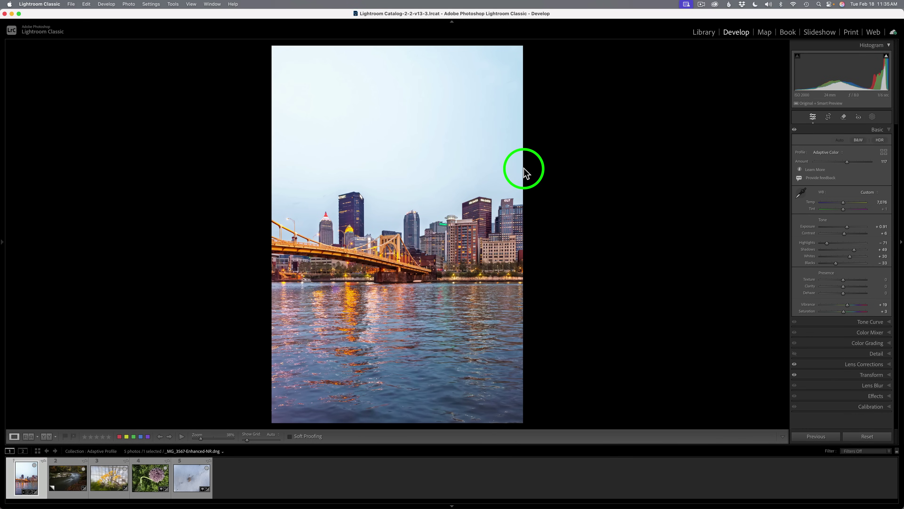
key("super+z")
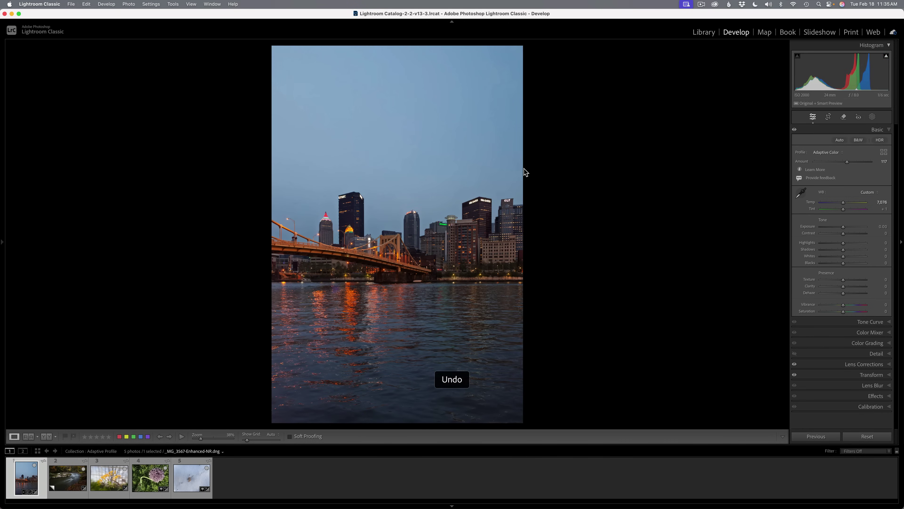
left_click(591, 170)
Step: Lower the skyline photo's Highlights to about −23
left_click(824, 156)
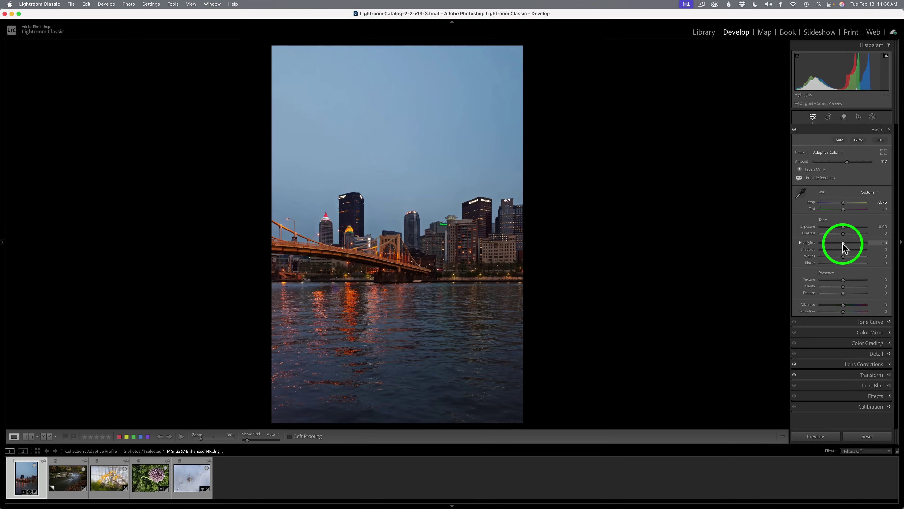
left_click_drag(844, 242, 845, 286)
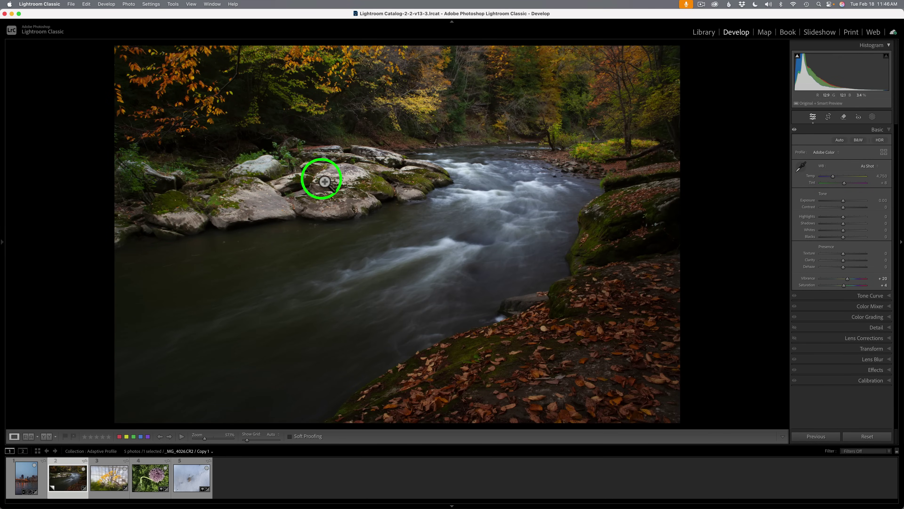
Step: Try Adobe Landscape and Camera Standard on the river photo, ending on Linear-Canon EOS 5D Mark II
left_click(837, 153)
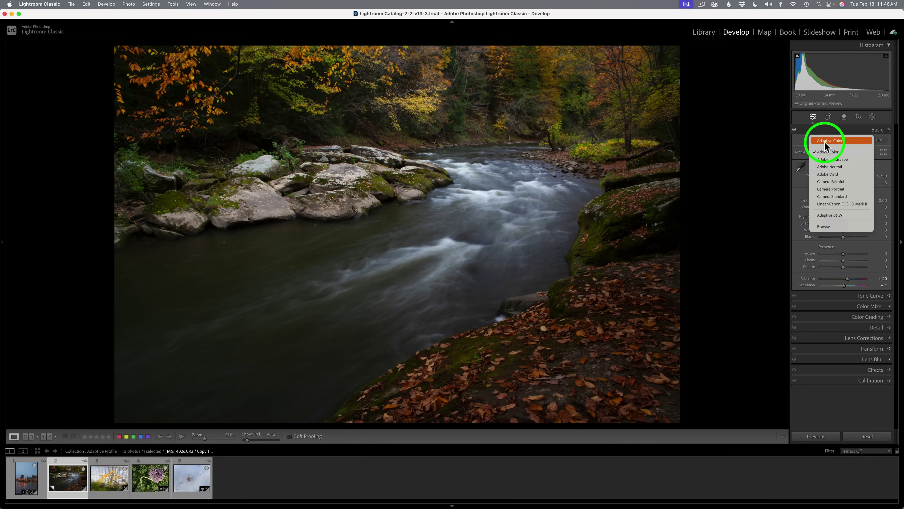
left_click(830, 159)
left_click(831, 154)
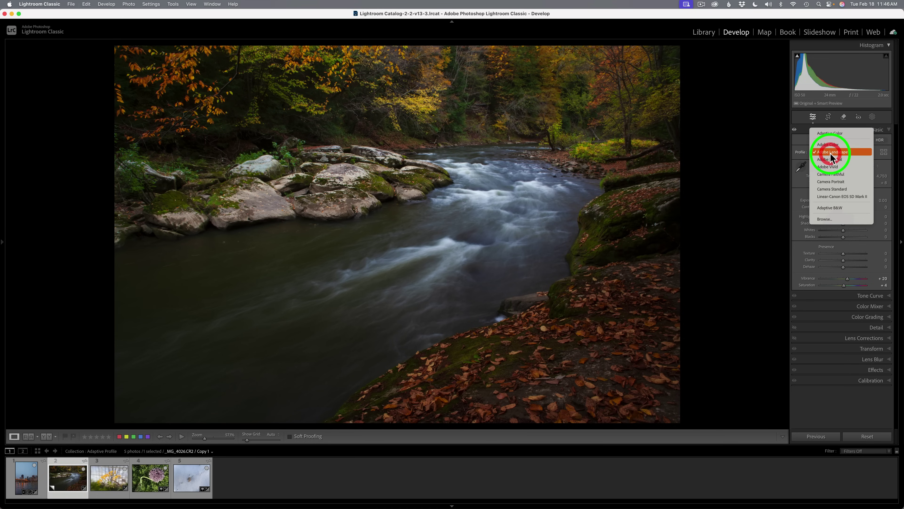
left_click(832, 187)
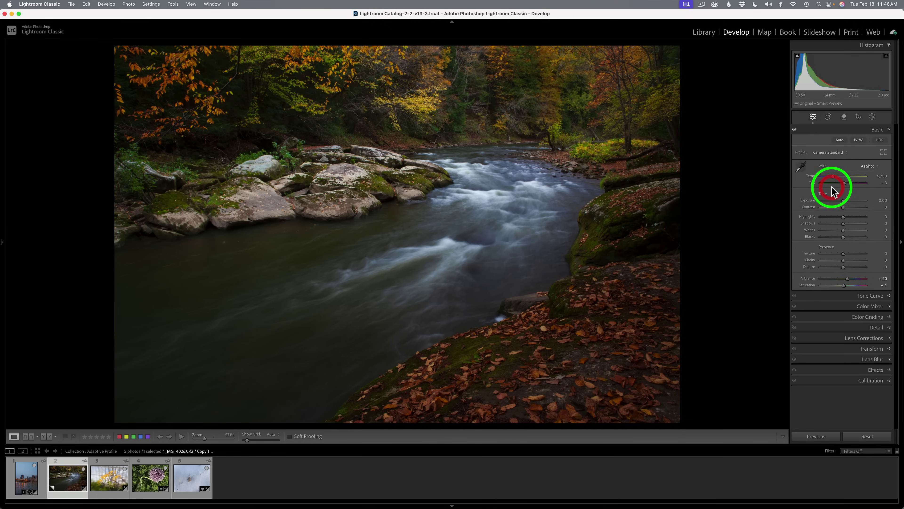
left_click(831, 152)
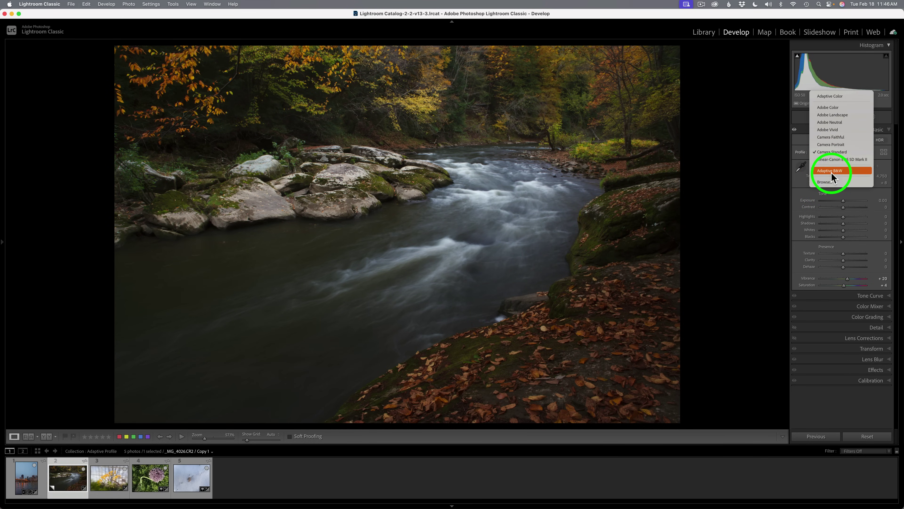
left_click(832, 159)
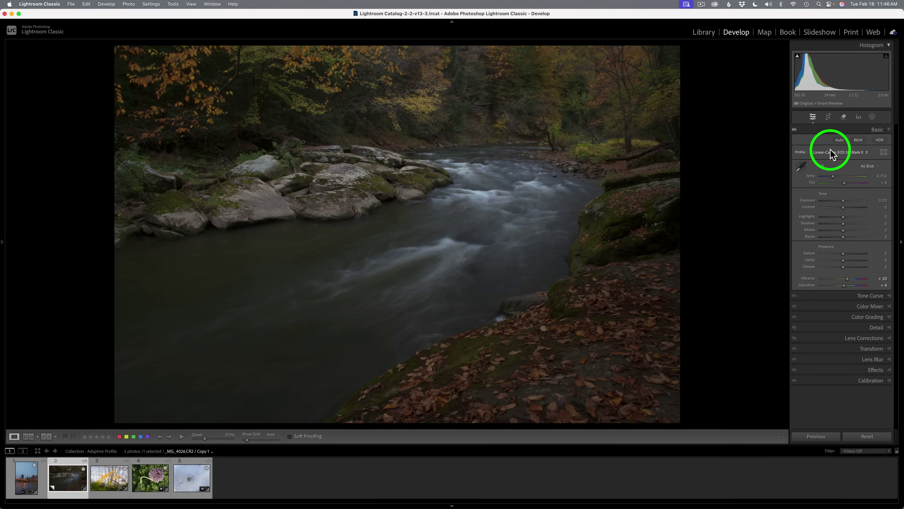
left_click(830, 151)
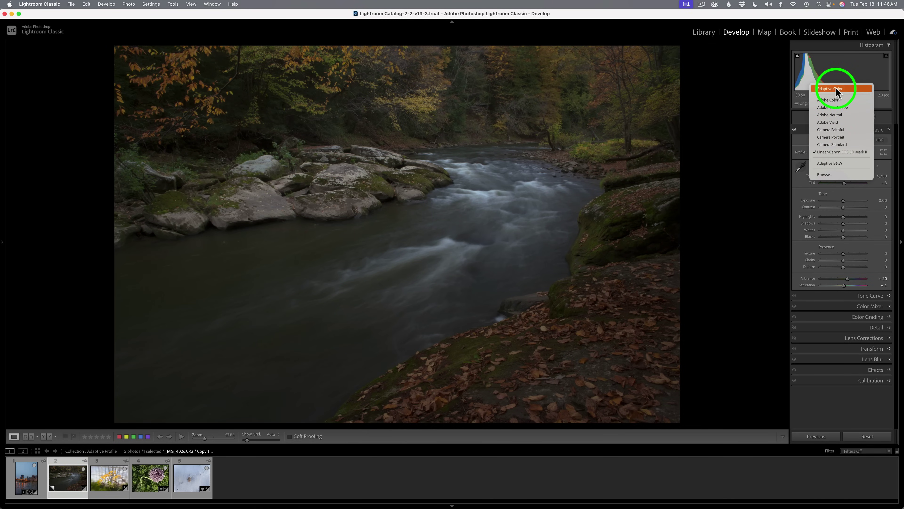
Step: Apply Adaptive Color at amount 70, then set Highlights to −51 and Whites to −66
left_click(835, 88)
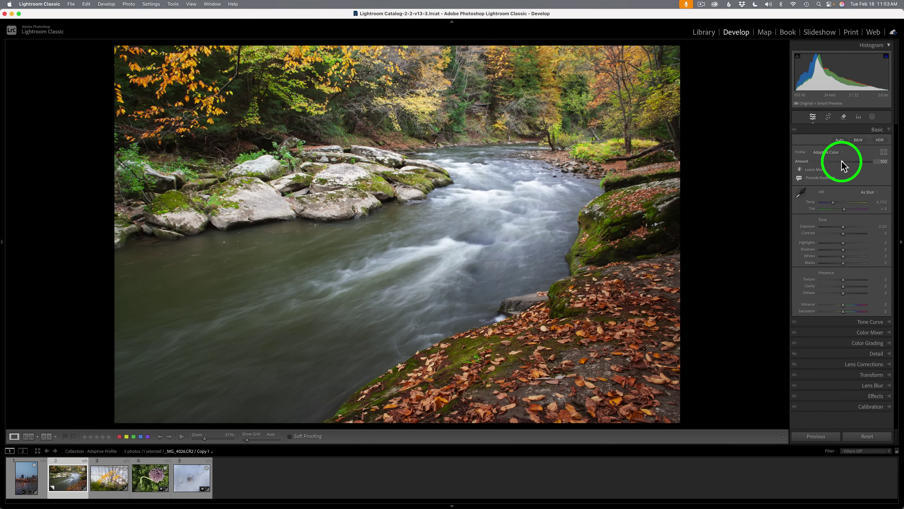
left_click_drag(845, 165, 837, 166)
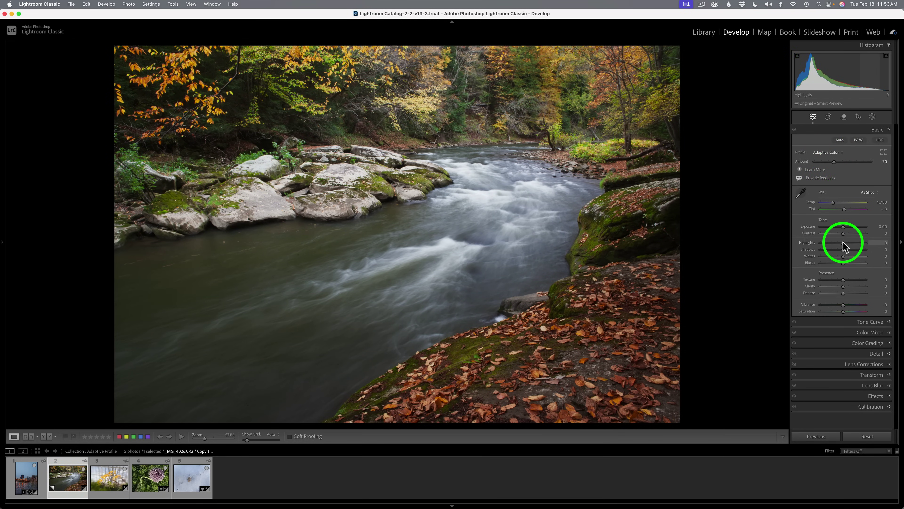
left_click_drag(842, 242, 833, 242)
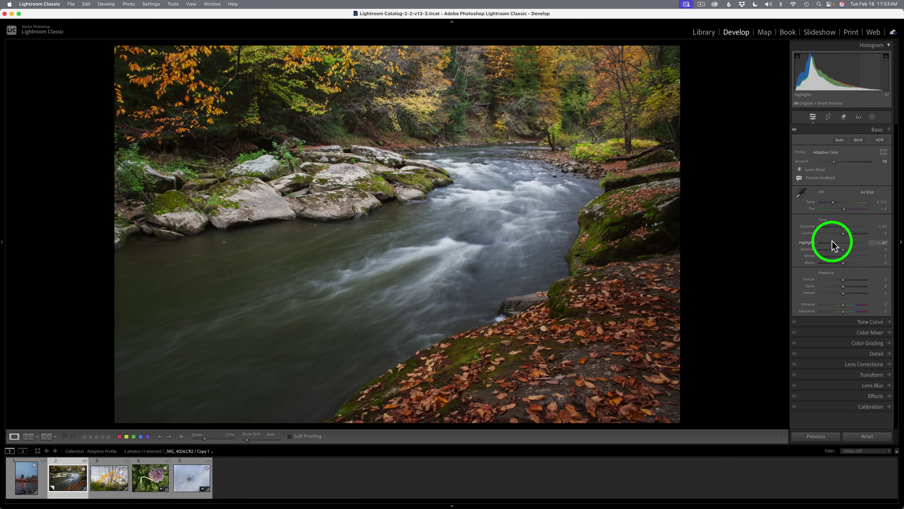
left_click(846, 257)
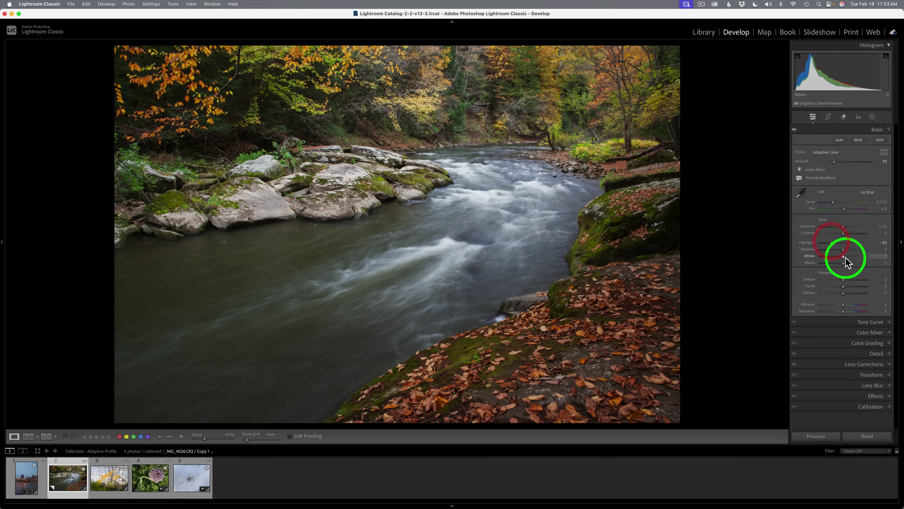
left_click_drag(842, 256, 839, 255)
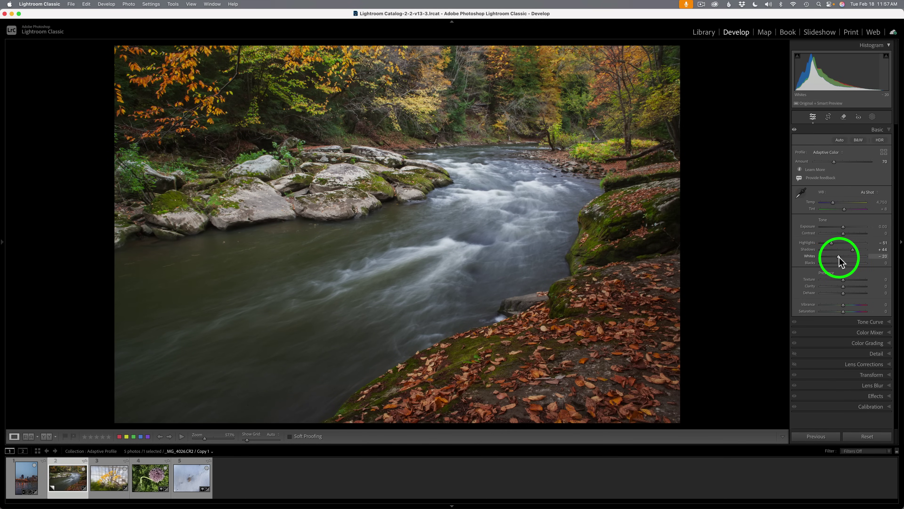
left_click_drag(839, 259, 832, 259)
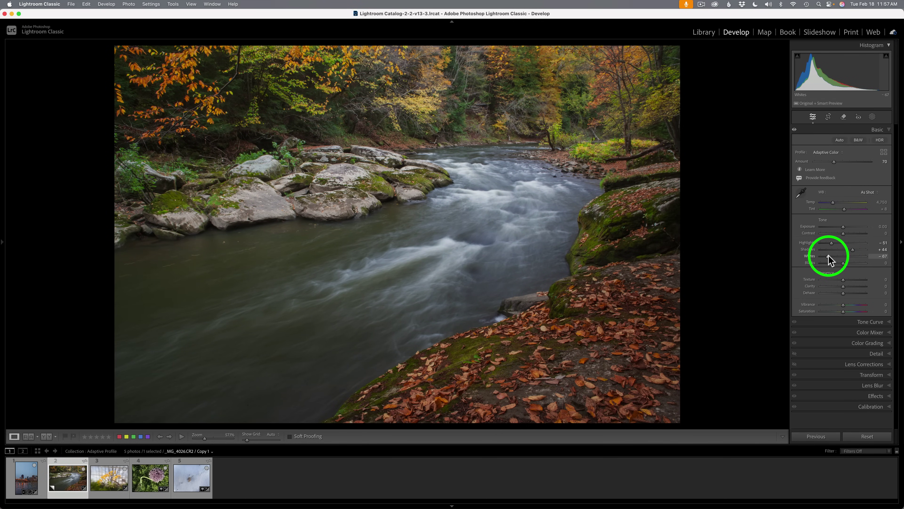
left_click_drag(828, 256, 829, 256)
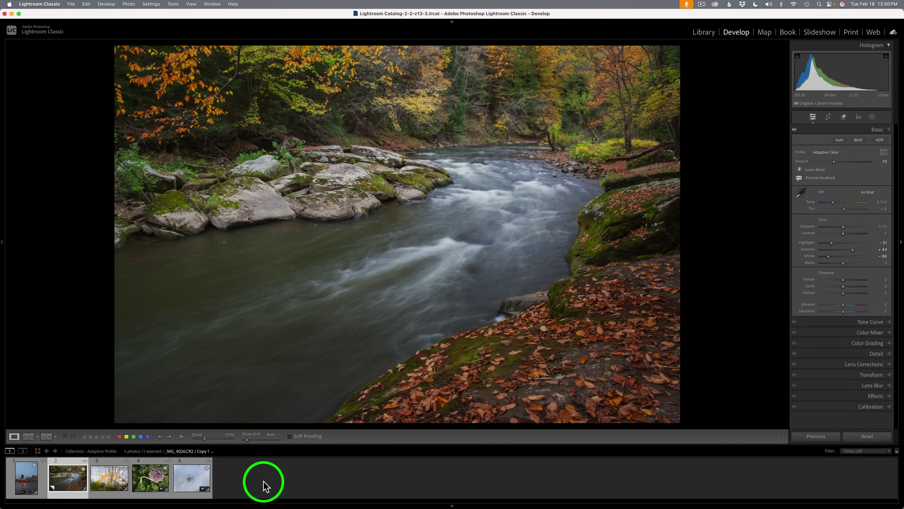
Step: Open the yellow orchid photo, try Adobe Vivid, and settle on Adaptive Color at 100
left_click(105, 483)
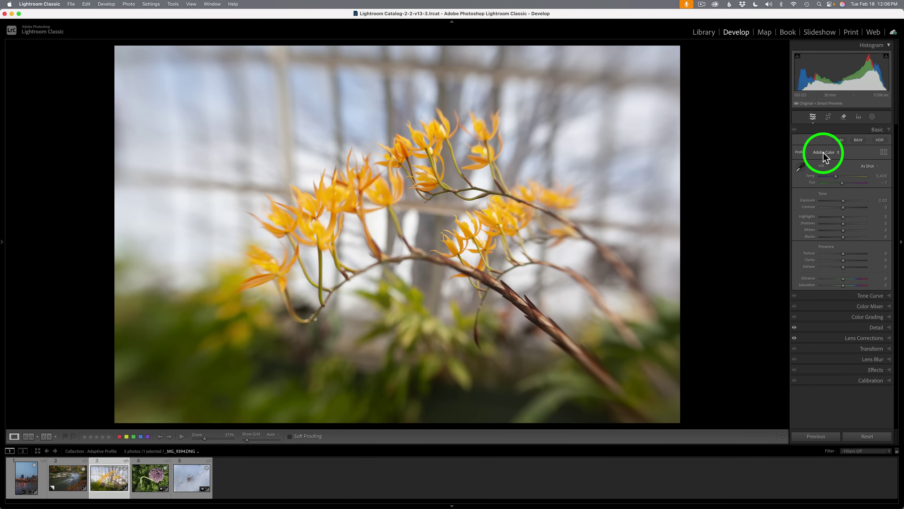
left_click(825, 153)
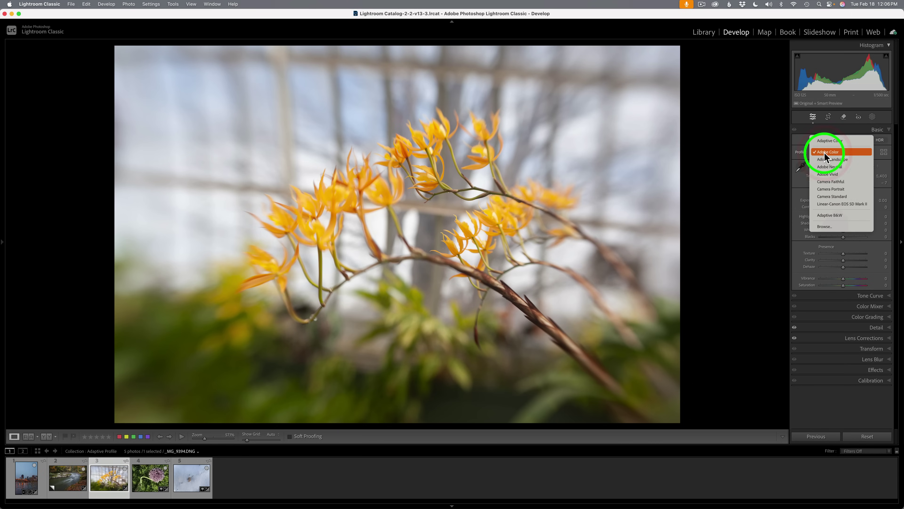
left_click(827, 175)
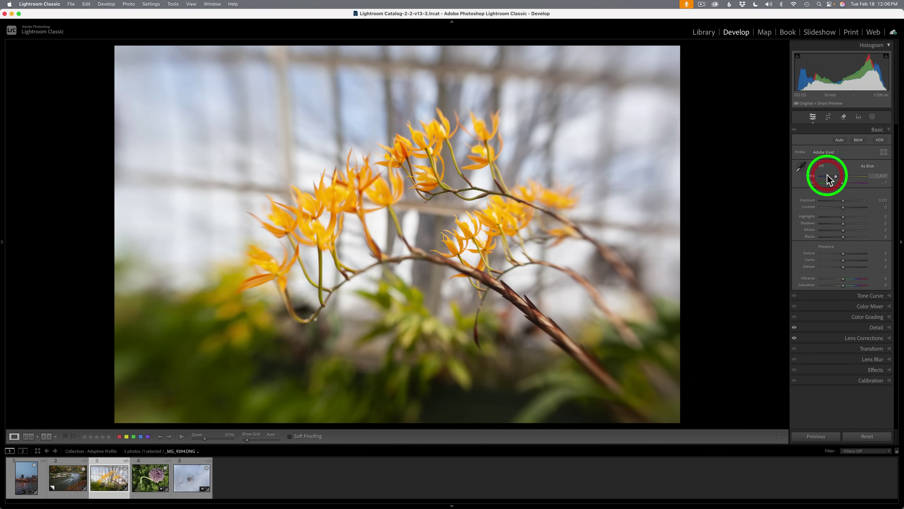
left_click(827, 152)
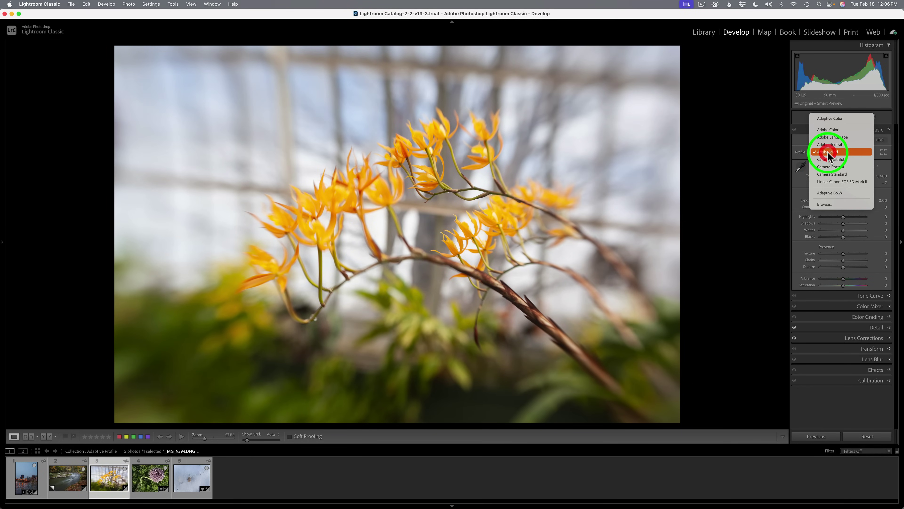
left_click(829, 117)
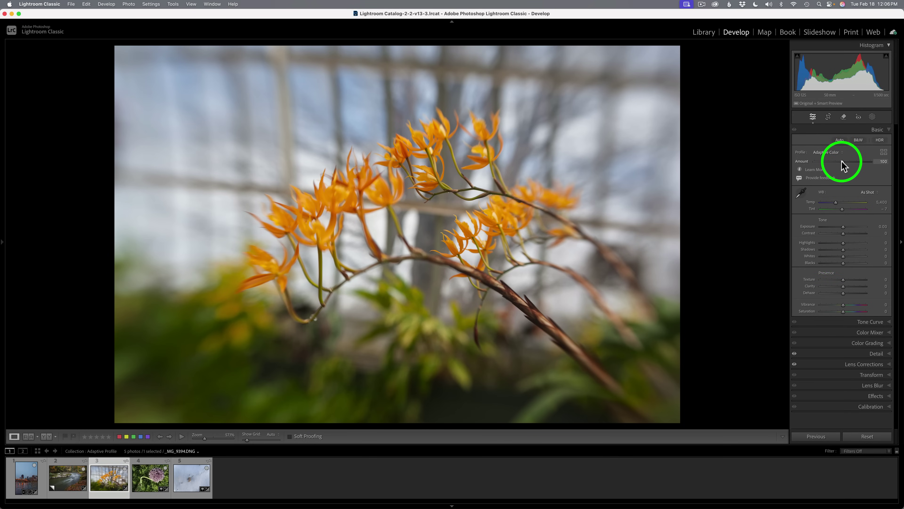
Step: Push the orchid's Adaptive Color Amount slider to 141 and lift Shadows to +19
left_click_drag(842, 160, 848, 161)
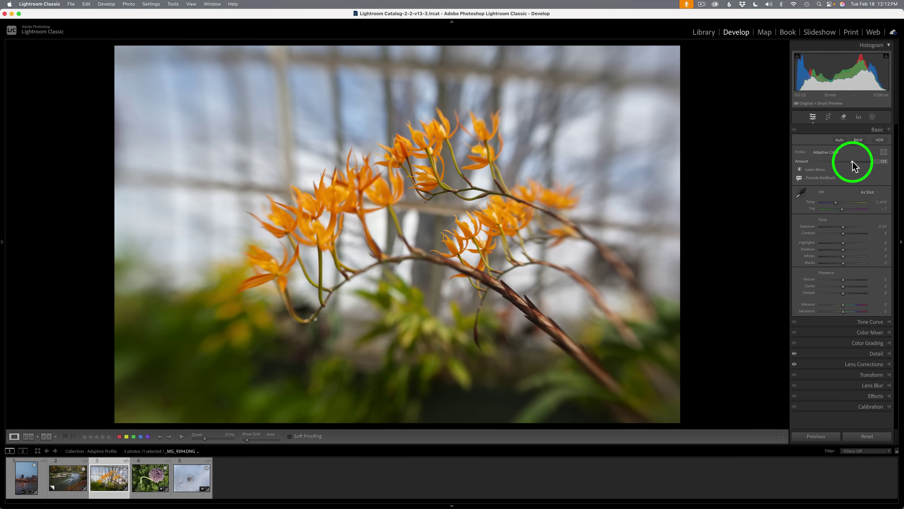
left_click_drag(850, 161, 854, 162)
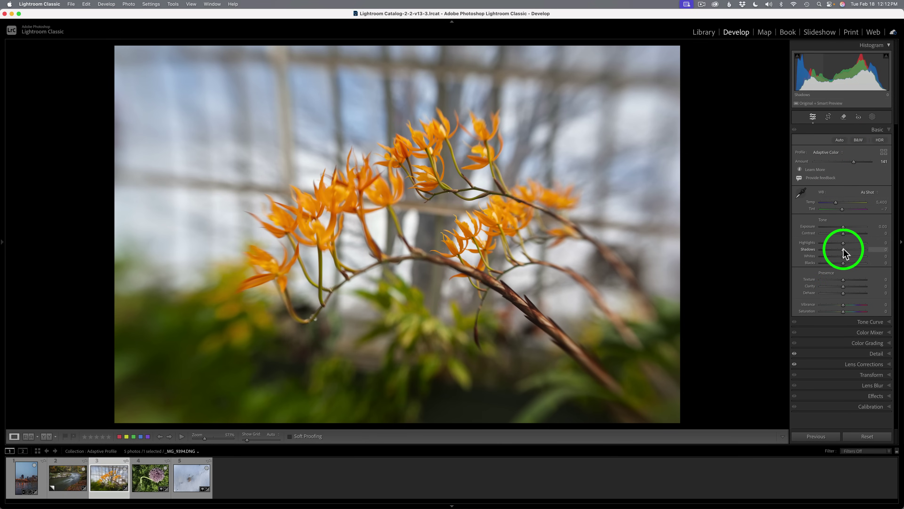
left_click_drag(844, 249, 847, 249)
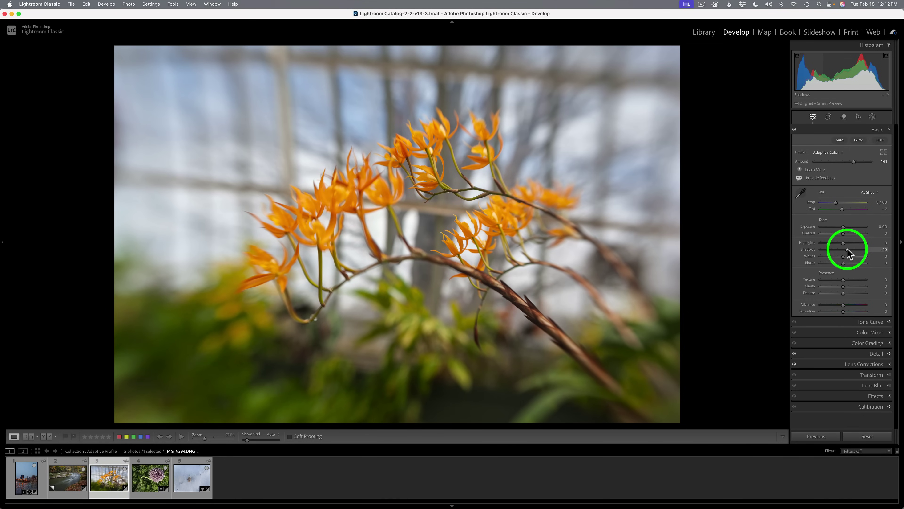
left_click_drag(848, 249, 847, 249)
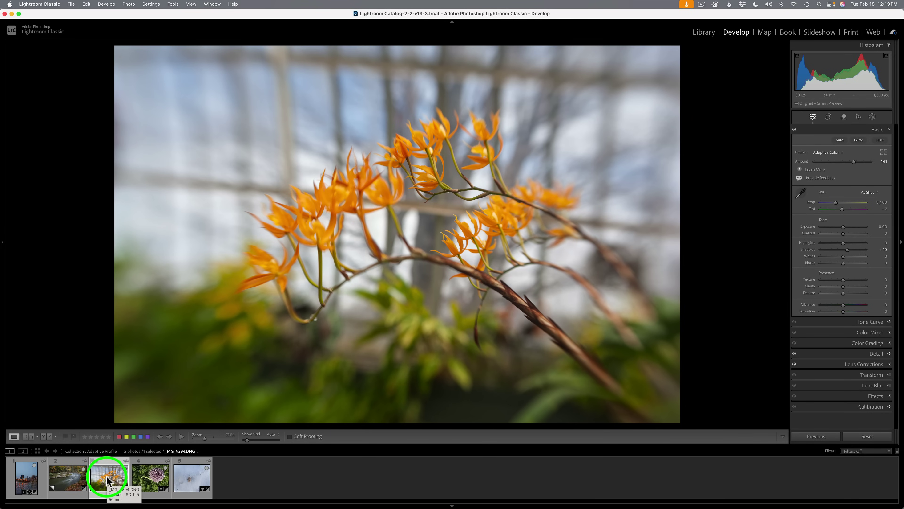
Step: Open the purple allium photo, try Adobe Vivid, then apply Adaptive Color
left_click(154, 478)
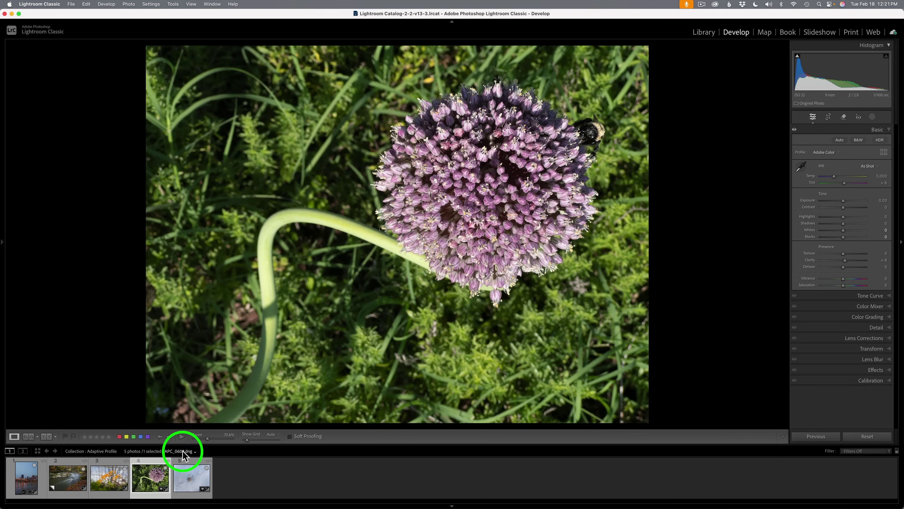
left_click(836, 152)
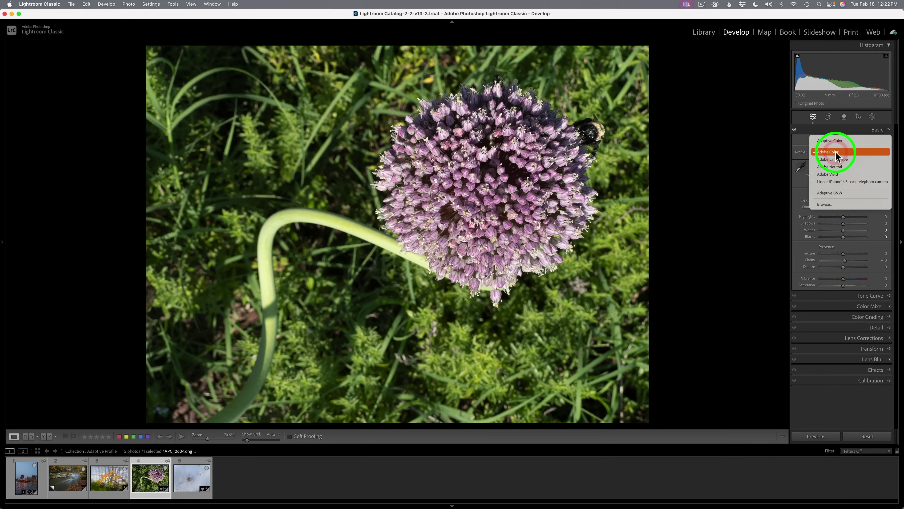
left_click(831, 174)
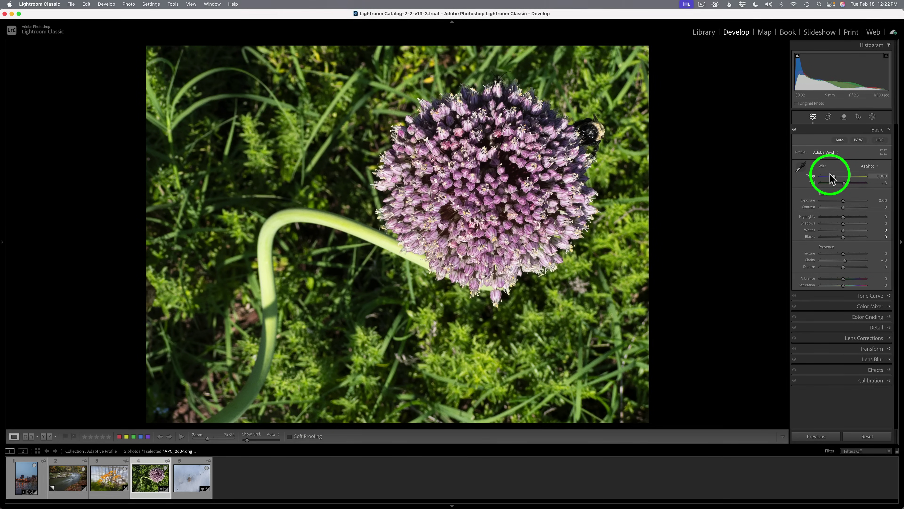
left_click(833, 152)
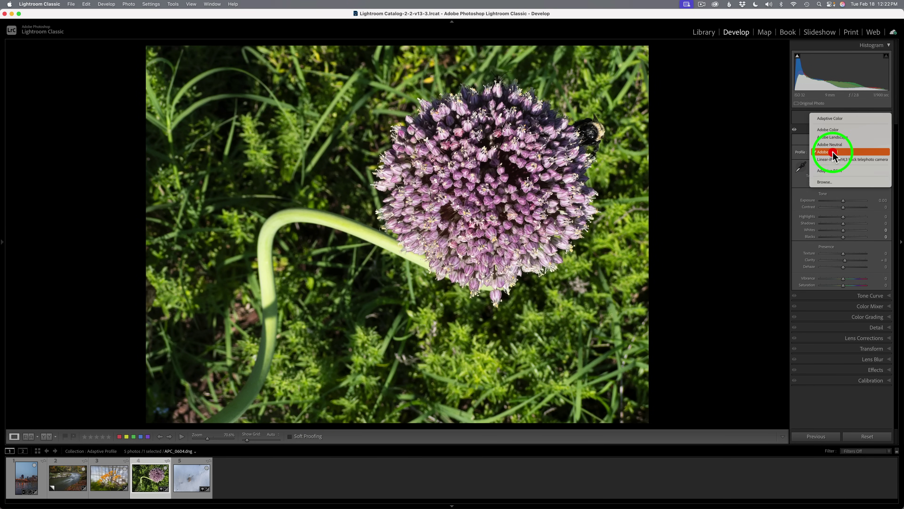
left_click(836, 118)
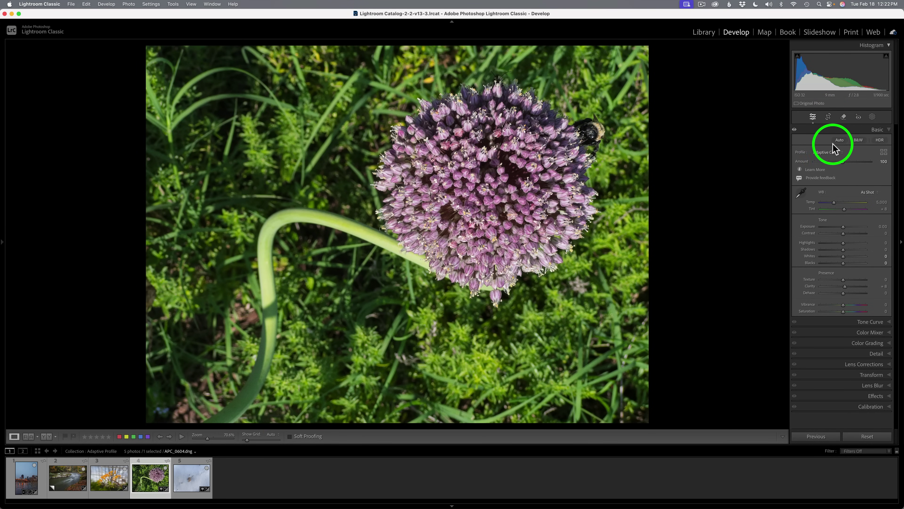
Step: Compare the allium against Adobe Color and Adobe Vivid, settling back on Adaptive Color at 100
left_click(832, 152)
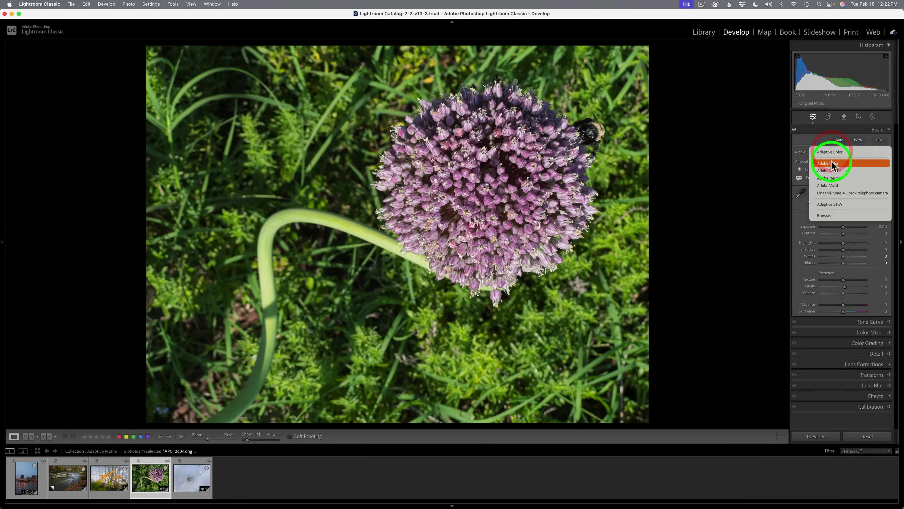
left_click(832, 163)
left_click(834, 153)
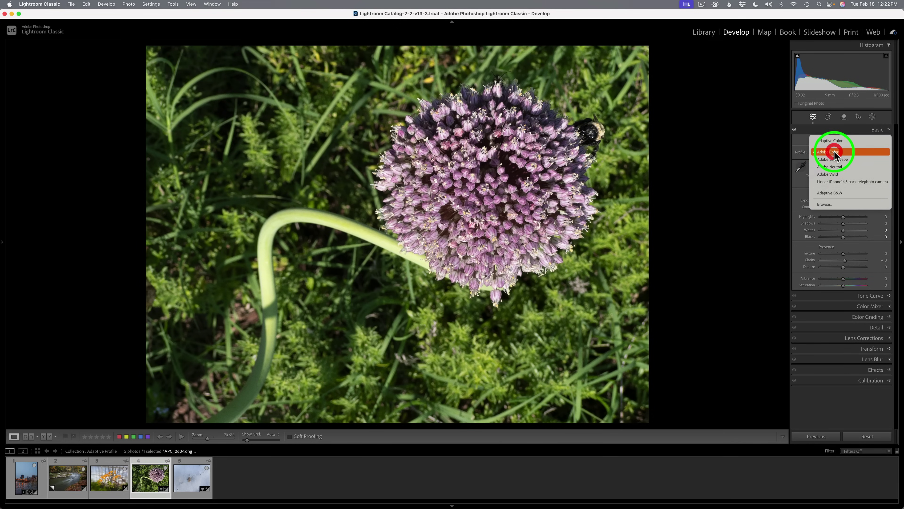
left_click(835, 141)
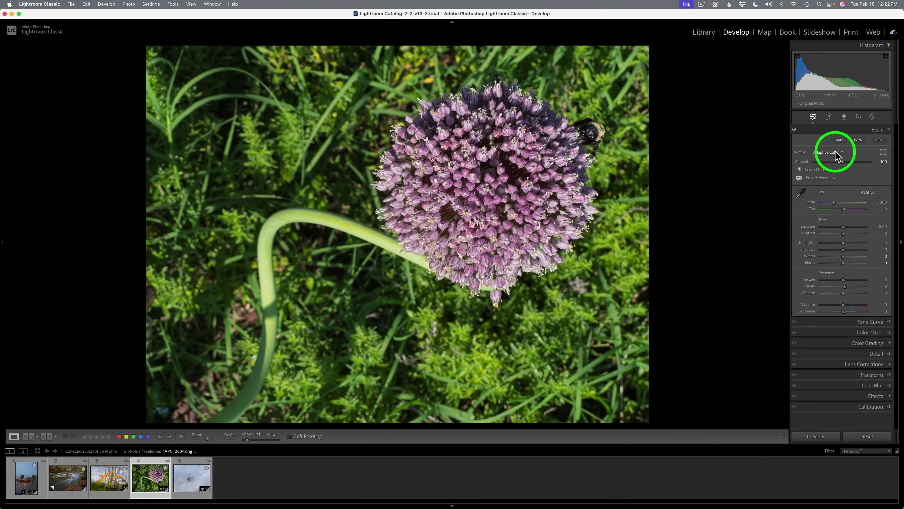
left_click(835, 152)
left_click(828, 185)
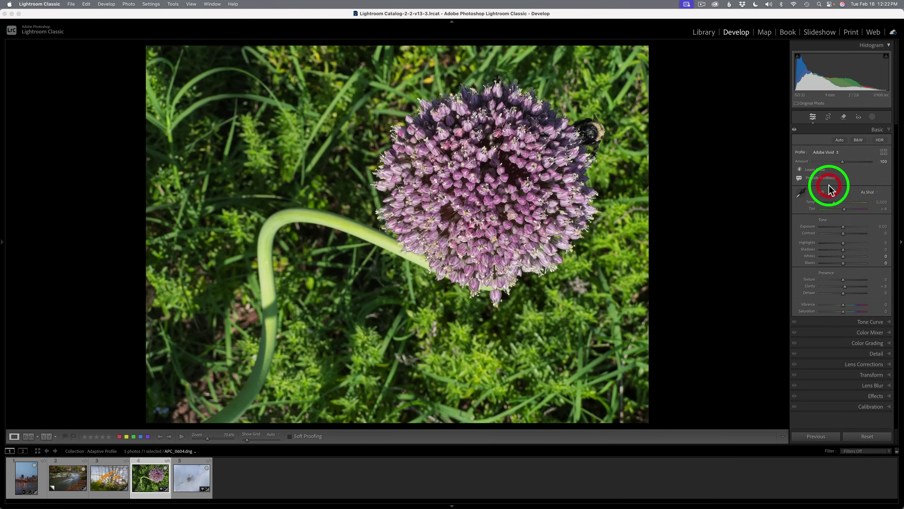
left_click(836, 151)
left_click(835, 118)
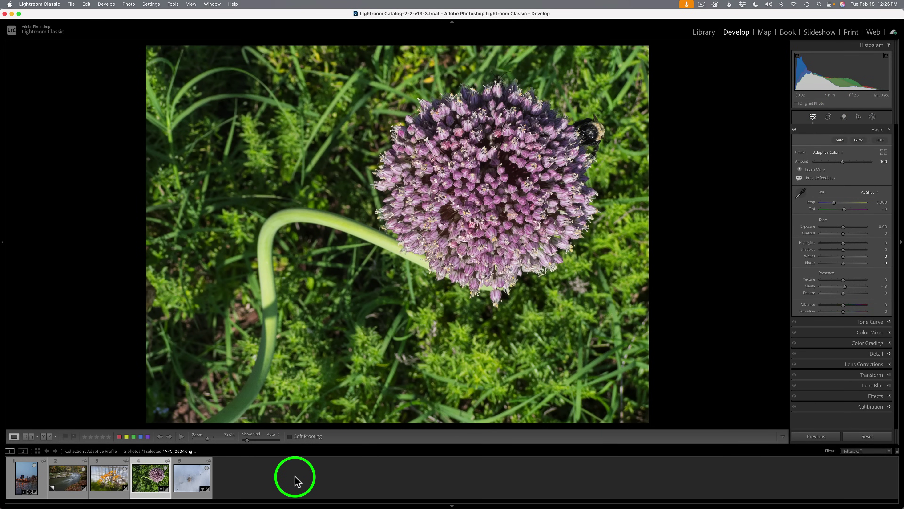
Step: Open the snow-leaf photo and apply the Adaptive Color profile
left_click(196, 477)
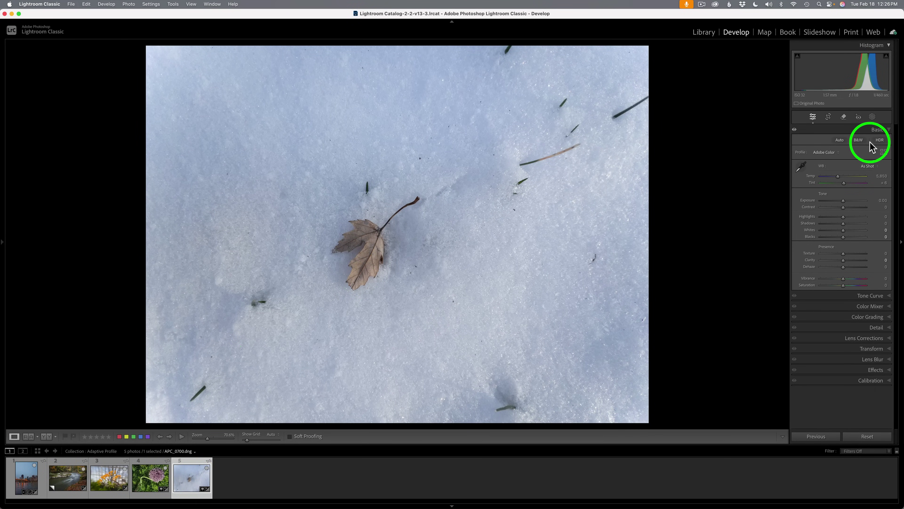
left_click(831, 153)
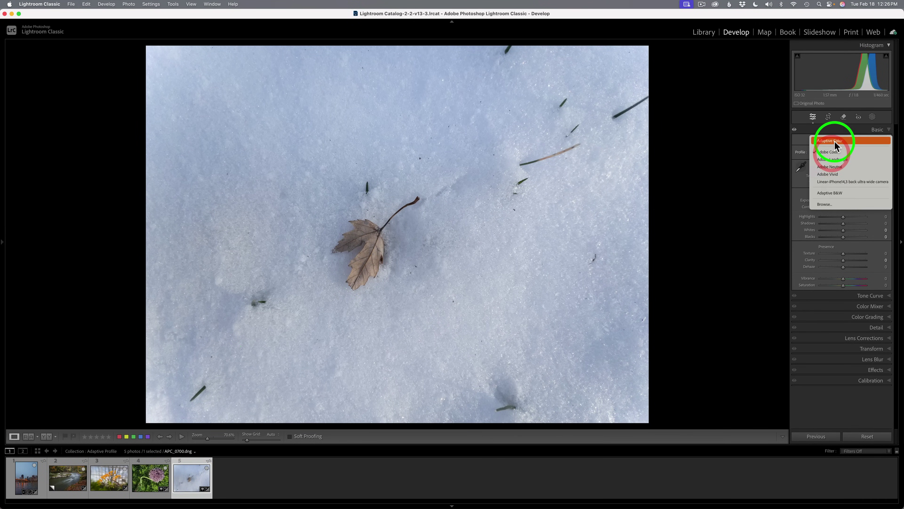
left_click(834, 141)
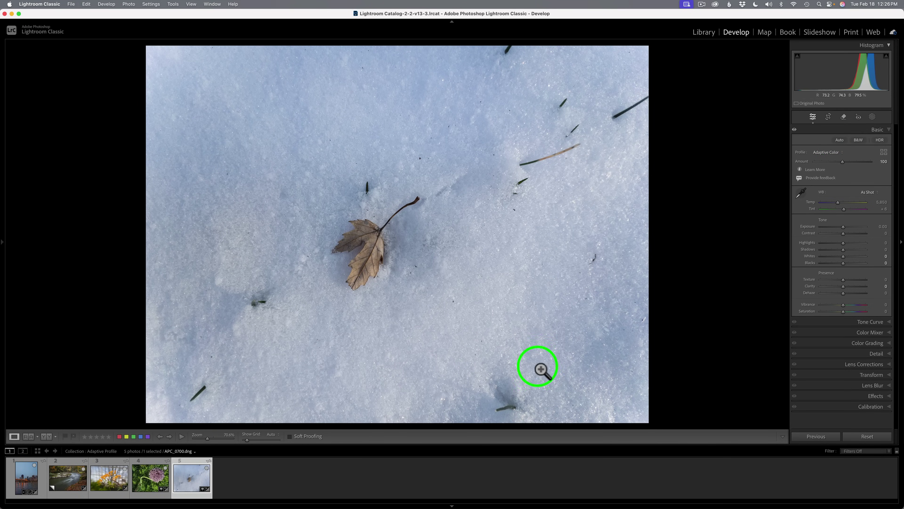
Step: Compare Adobe Color against Adaptive Color, then leave Adobe Vivid applied to the snow photo
left_click(833, 156)
left_click(830, 164)
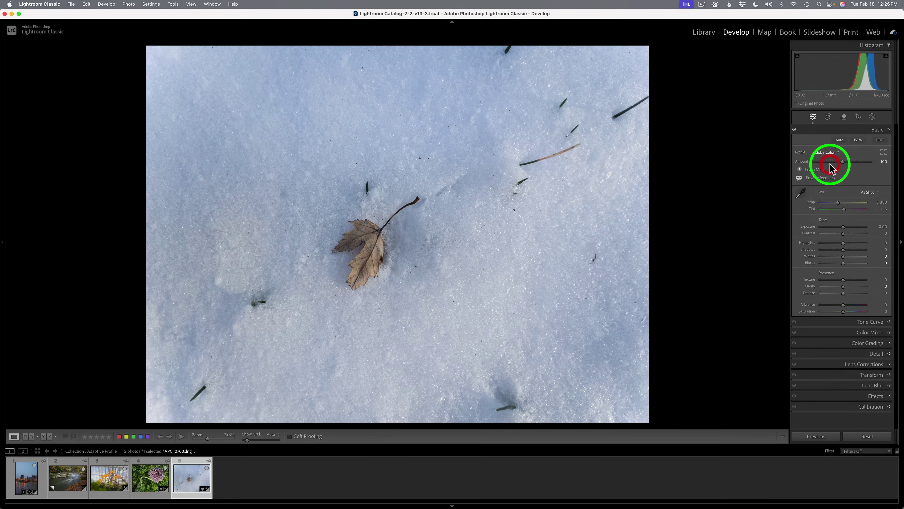
left_click(829, 152)
left_click(831, 141)
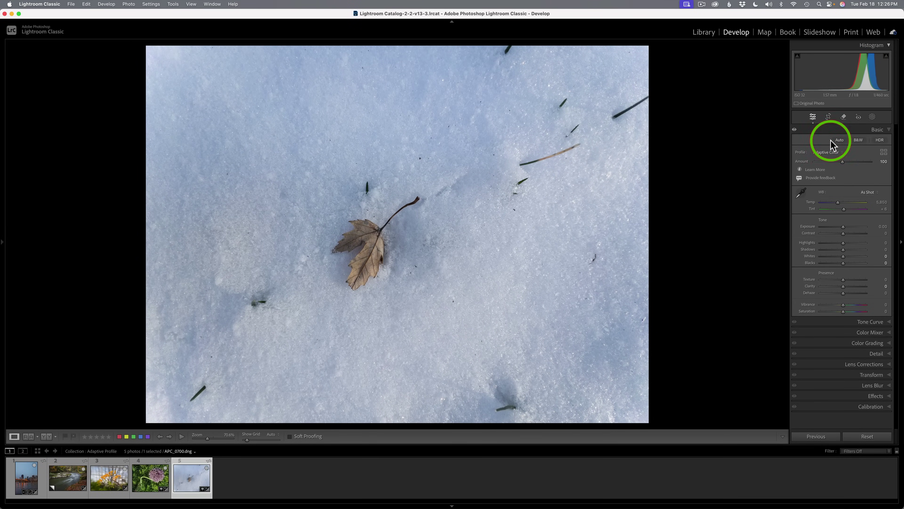
left_click(833, 153)
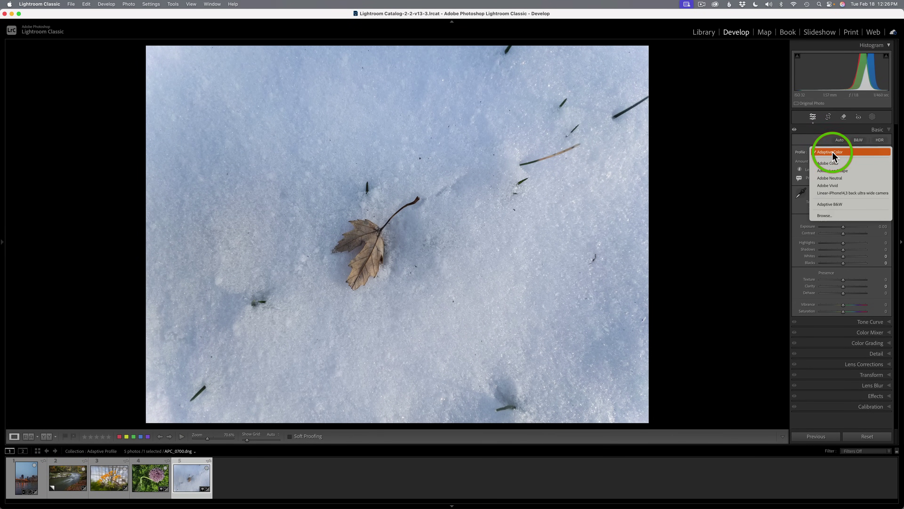
left_click(828, 185)
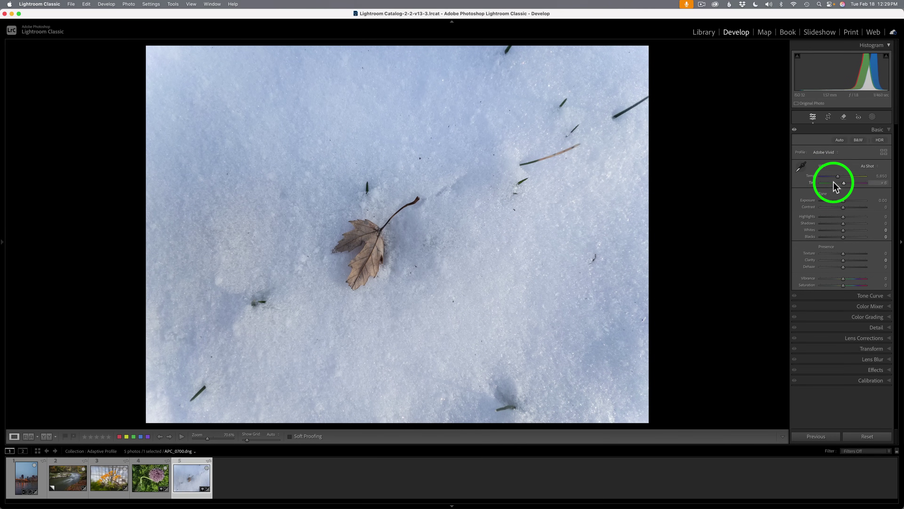
left_click(824, 152)
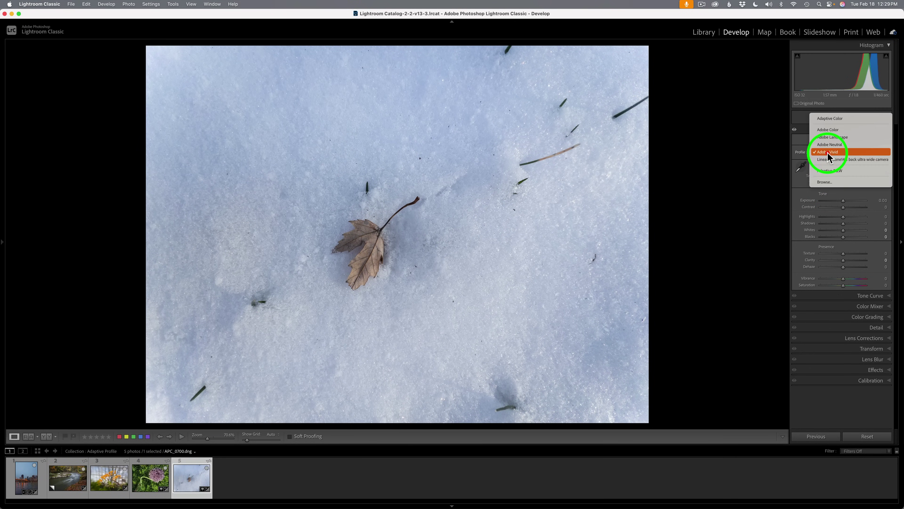
Step: Switch the snow-leaf photo back to Adaptive Color and raise the profile amount to 109
left_click(830, 118)
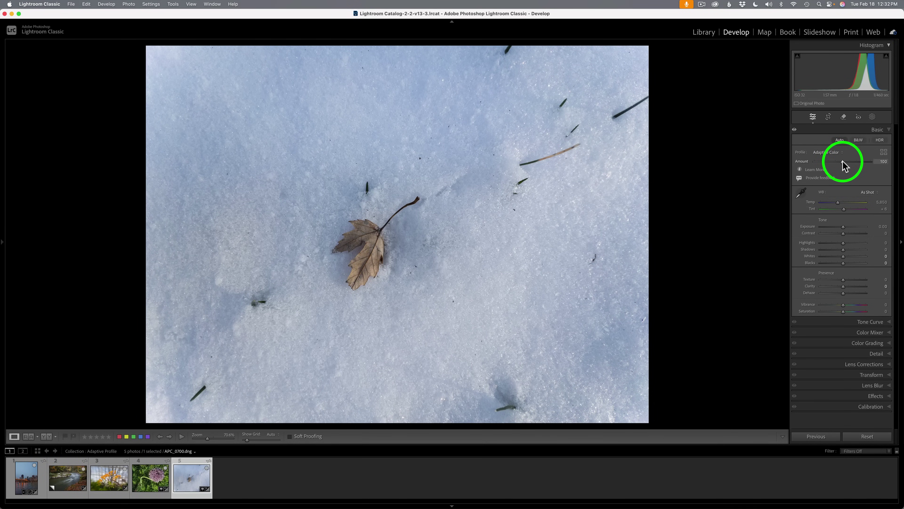
mouse_move(845, 166)
left_mouse_down()
mouse_move(836, 161)
mouse_move(846, 164)
left_mouse_up()
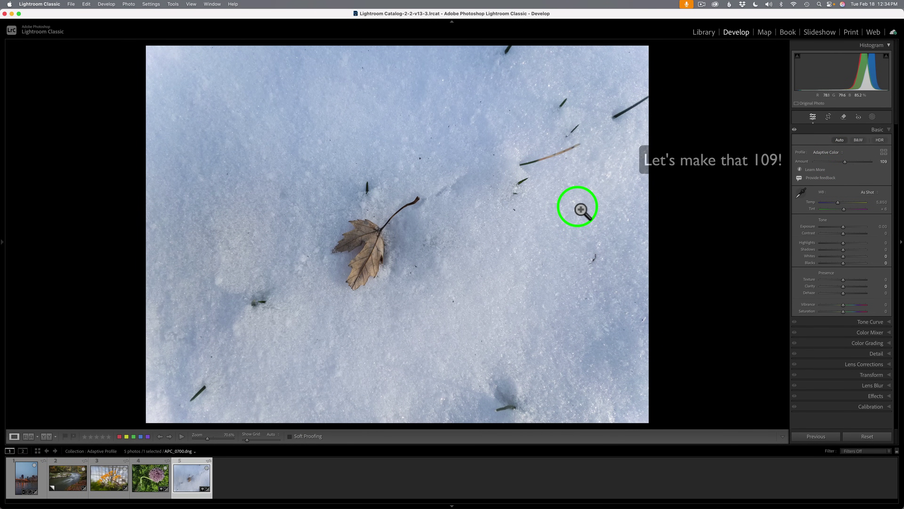